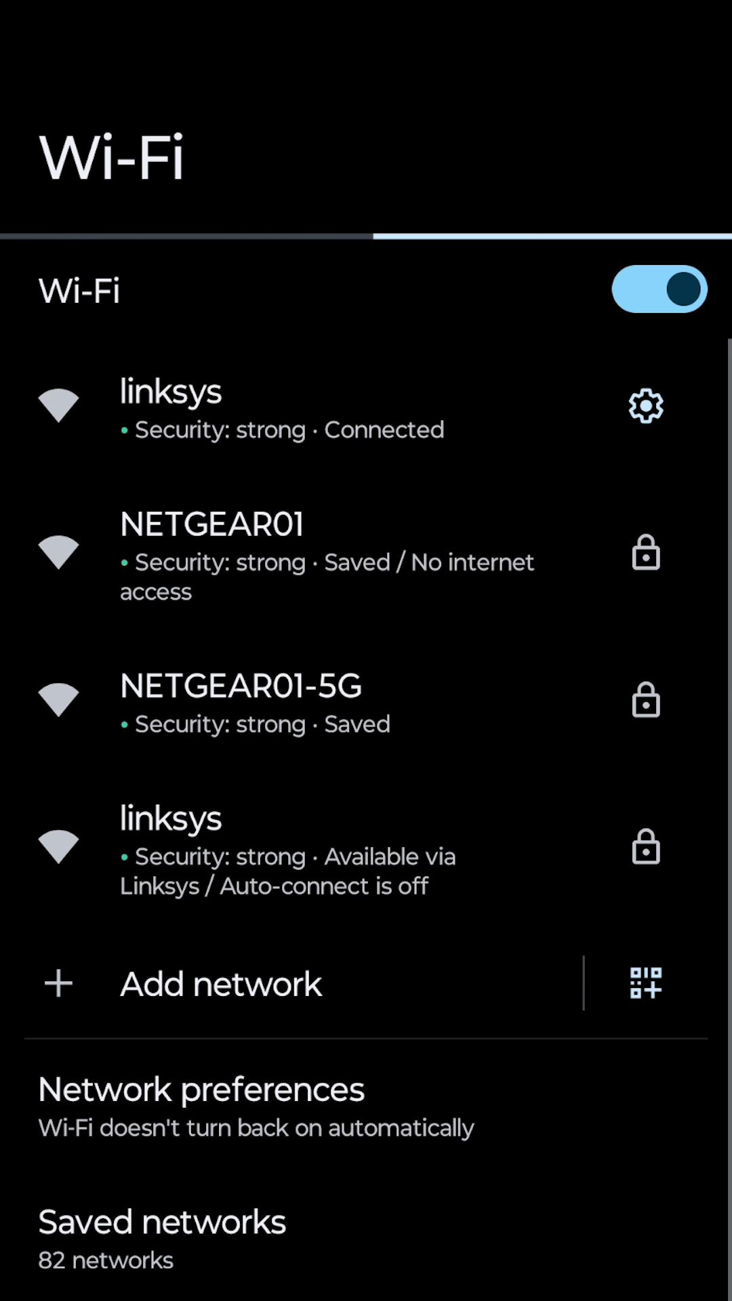
- Pick the NETGEAR01 Wi‑Fi network after 192.168.1.1 timed out
{"action": "left_click", "coordinate": [159, 523]}
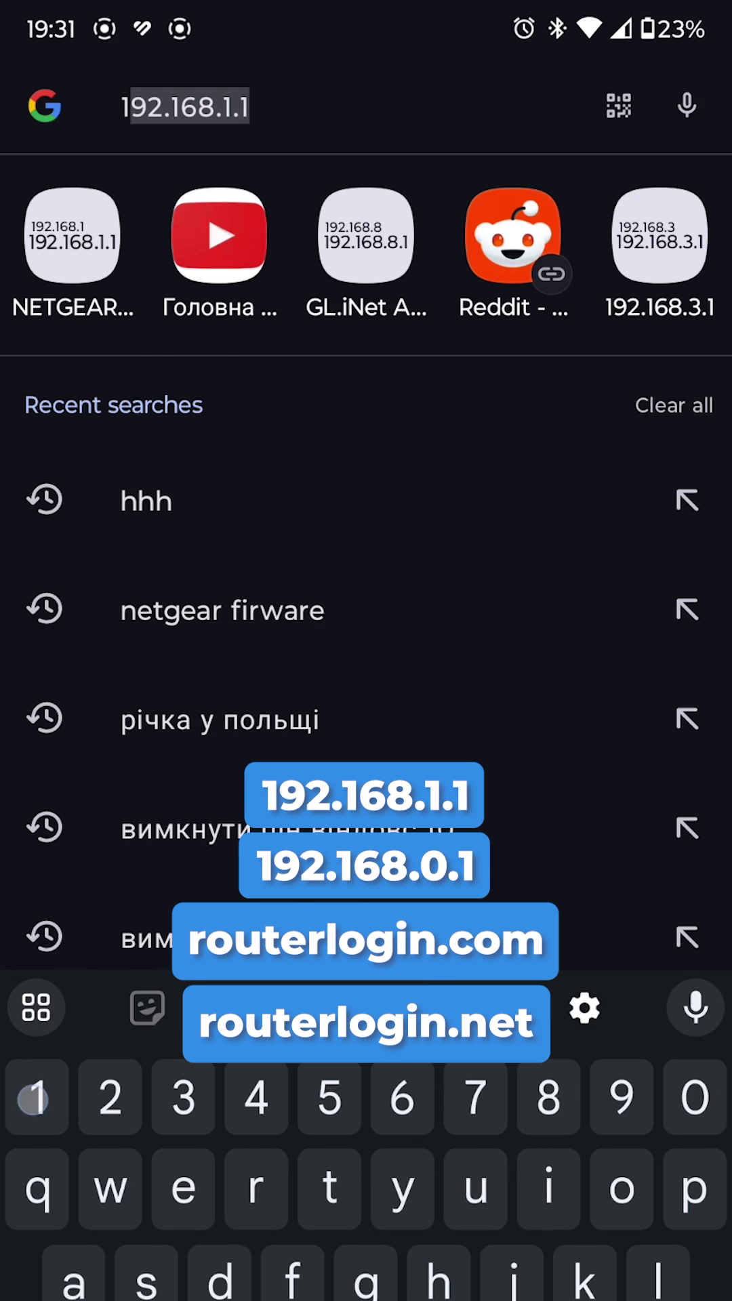
{"action": "type", "text": "9"}
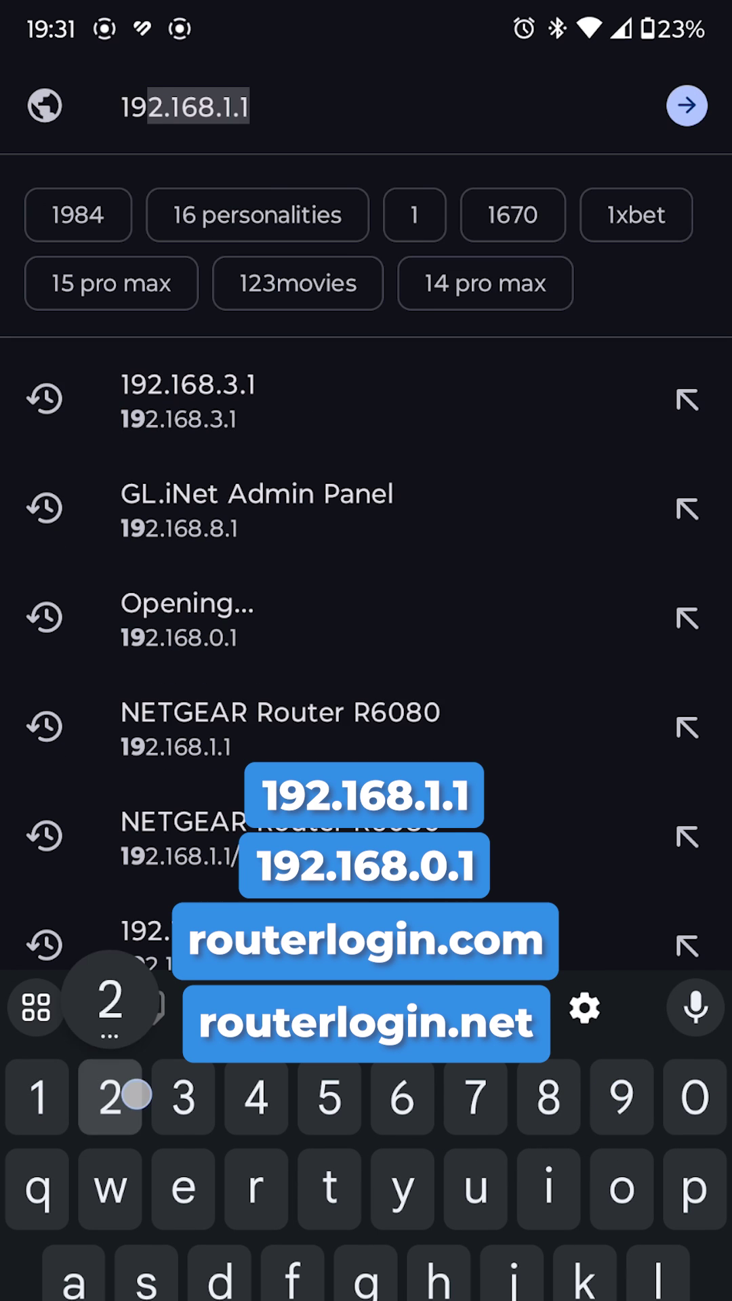
{"action": "type", "text": "2.168."}
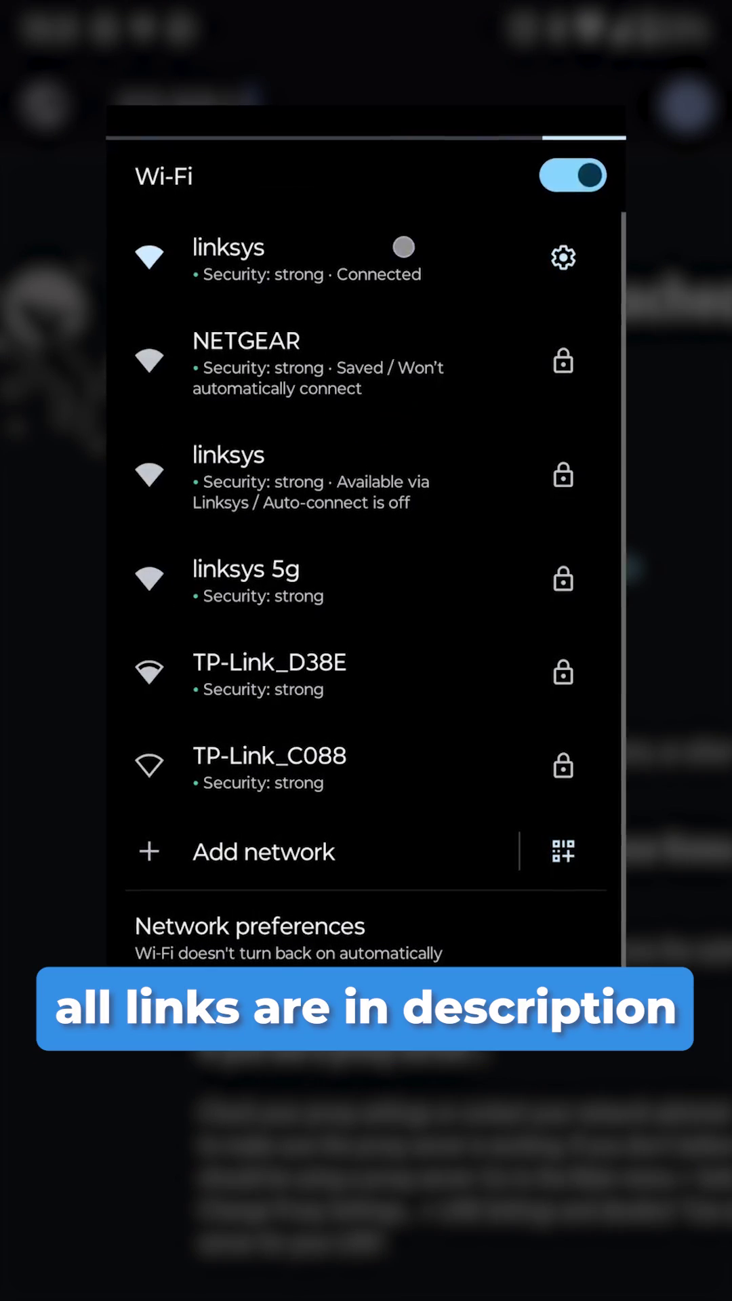
- Open the details page of the connected linksys Wi‑Fi network
{"action": "left_click", "coordinate": [401, 254]}
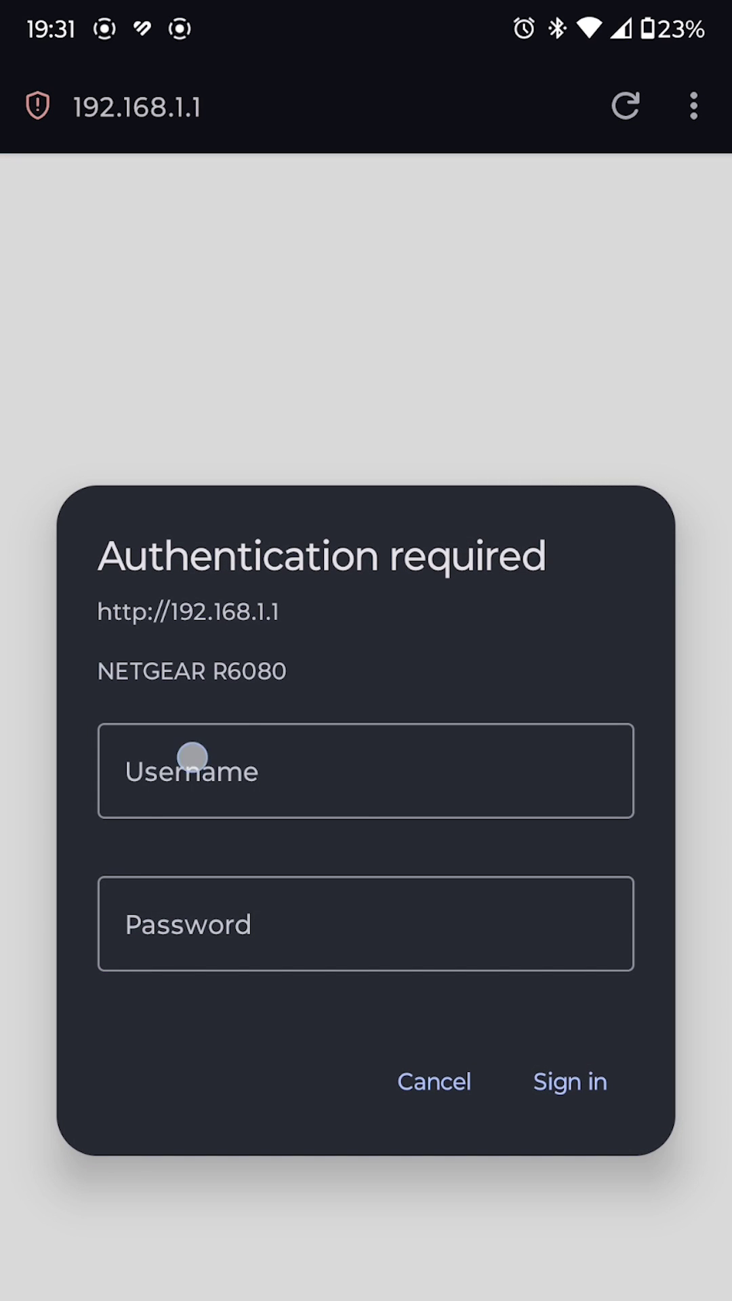
- Sign in to the NETGEAR R6080 panel as admin with the capitalised router password
{"action": "left_click", "coordinate": [194, 756]}
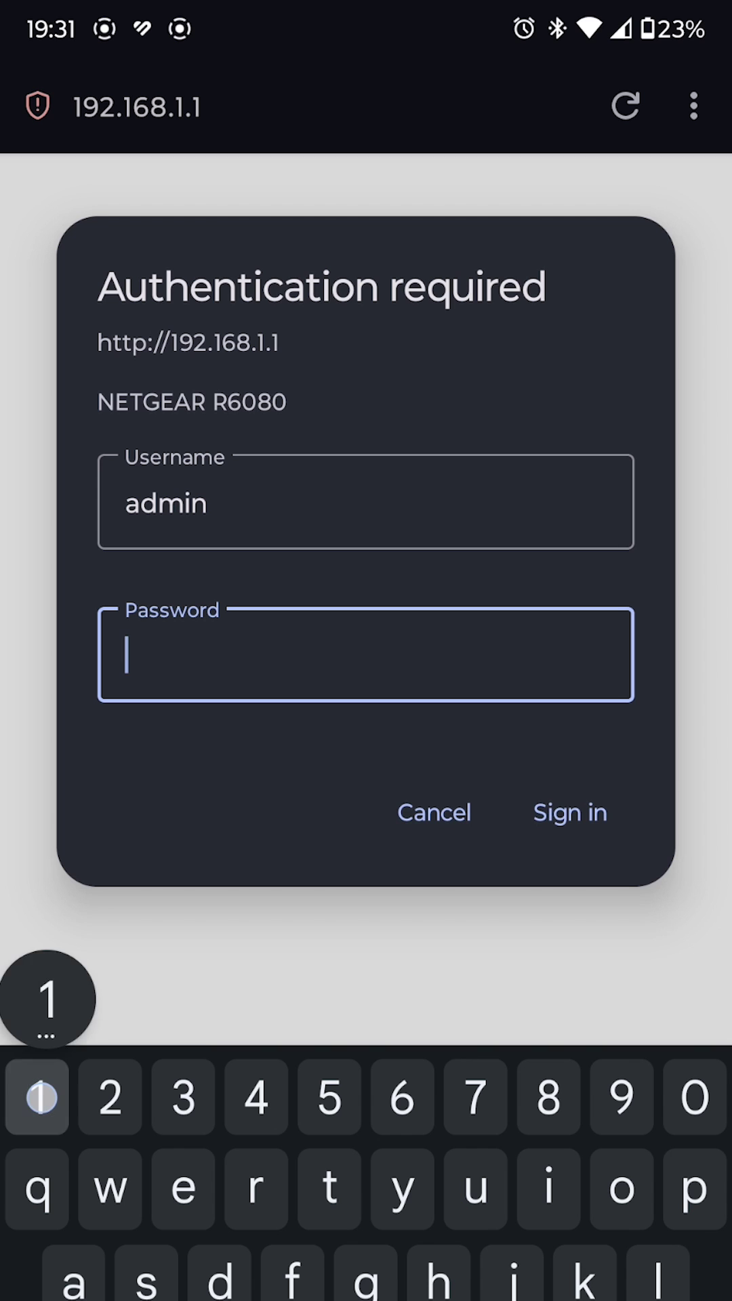
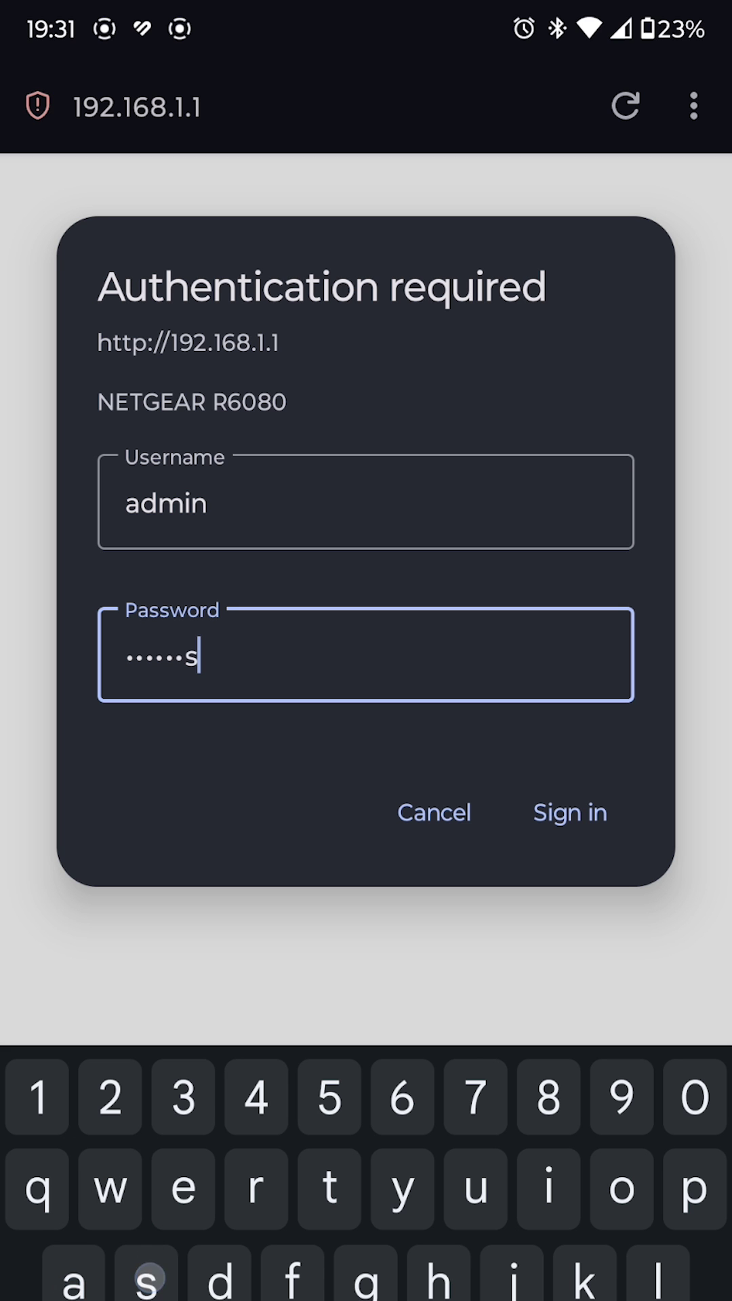
{"action": "key", "text": "shift"}
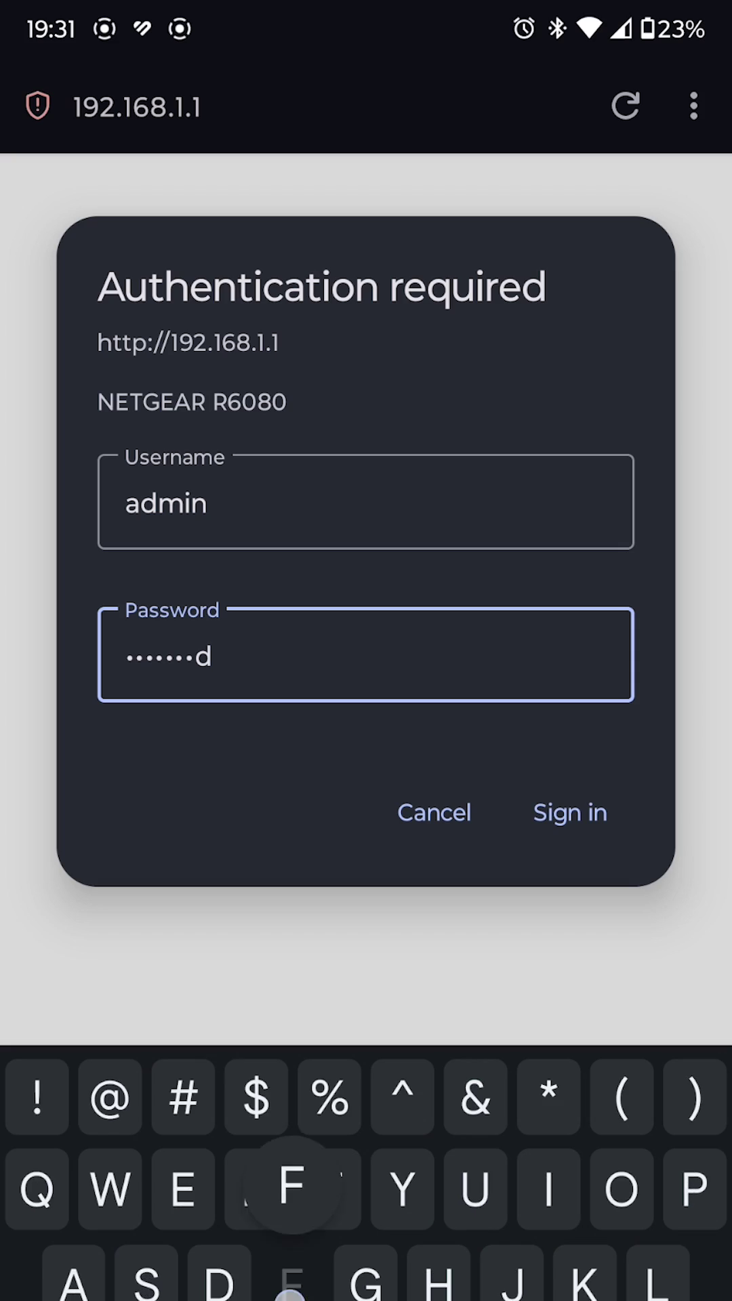
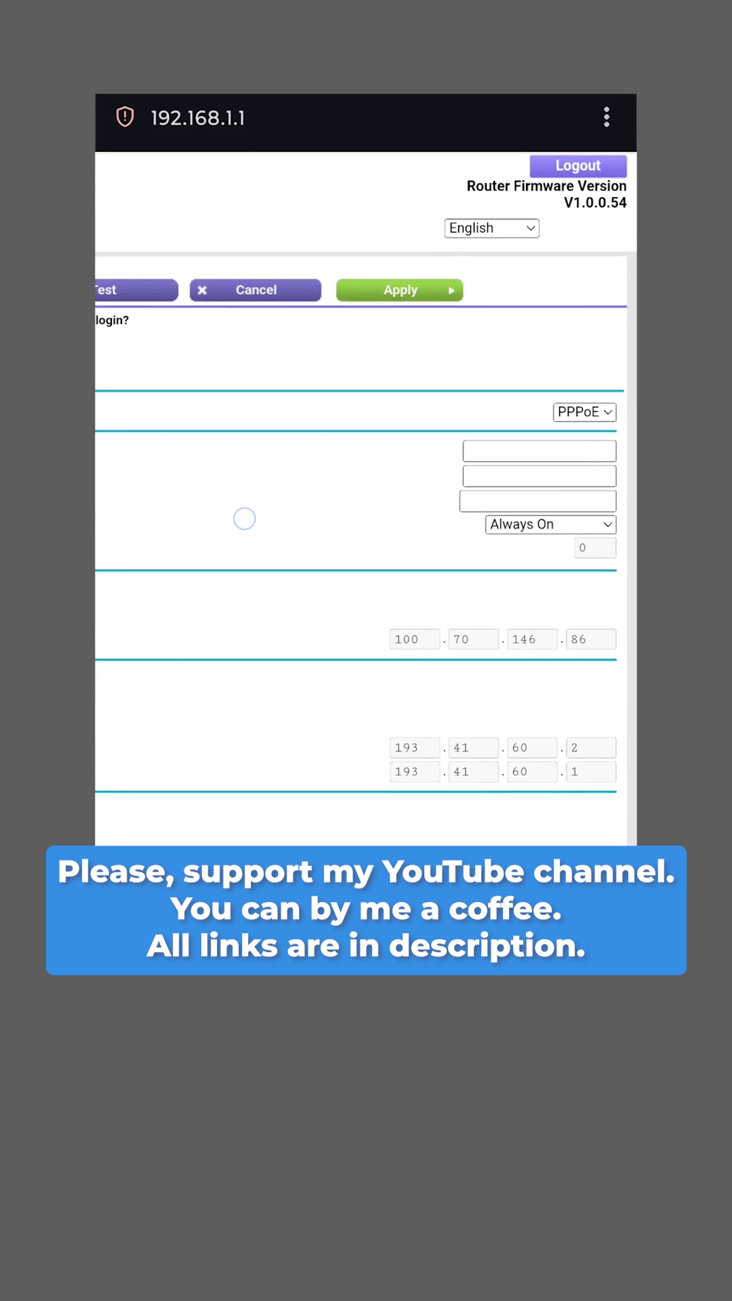
- Pan across the Internet Setup form, confirming PPPoE over PPTP and L2TP in the provider list
{"action": "left_click_drag", "start_coordinate": [305, 517], "coordinate": [145, 560]}
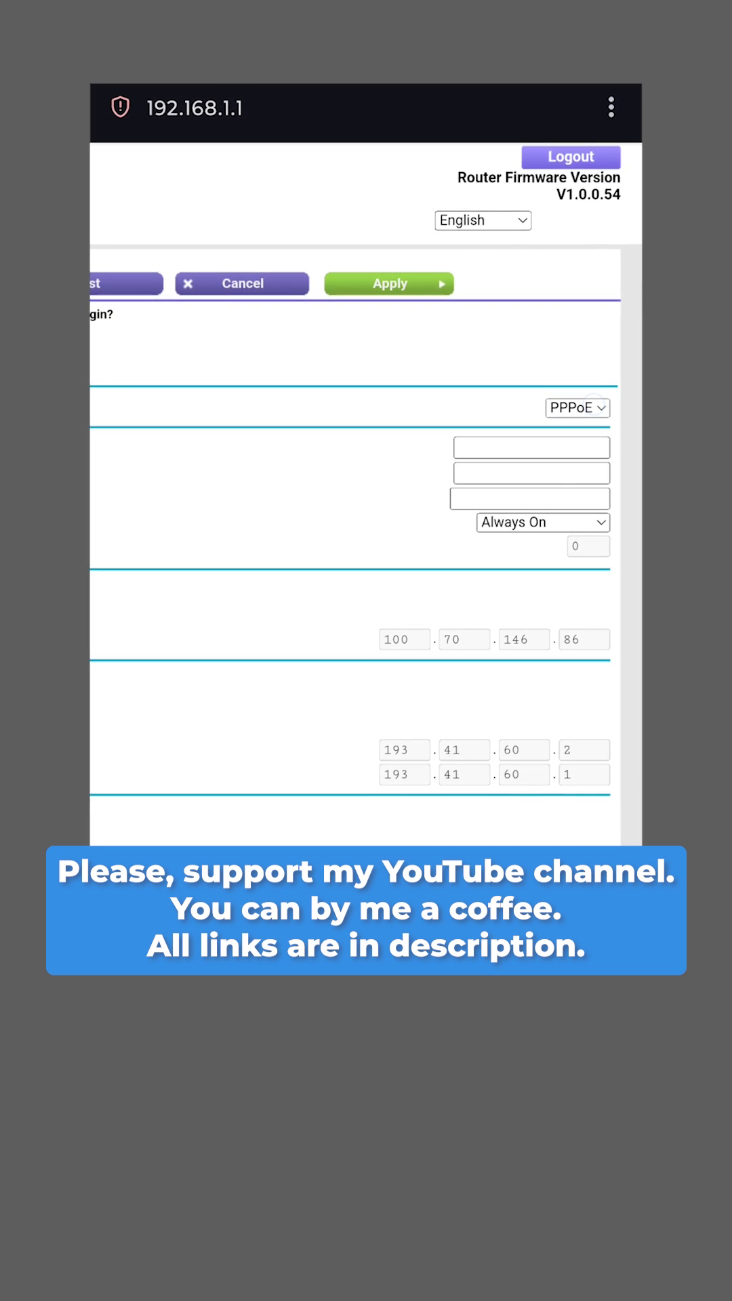
{"action": "left_click", "coordinate": [576, 407]}
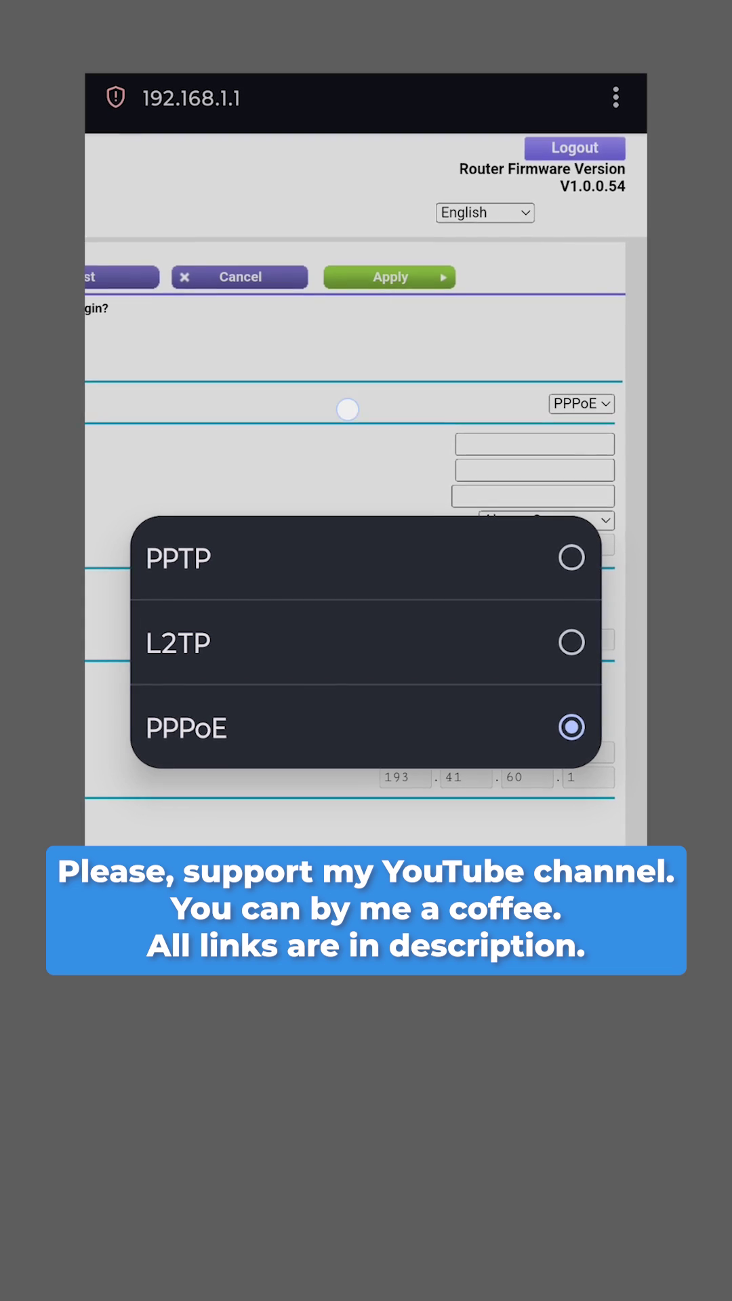
{"action": "left_click", "coordinate": [347, 409]}
{"action": "left_click_drag", "start_coordinate": [203, 560], "coordinate": [559, 560]}
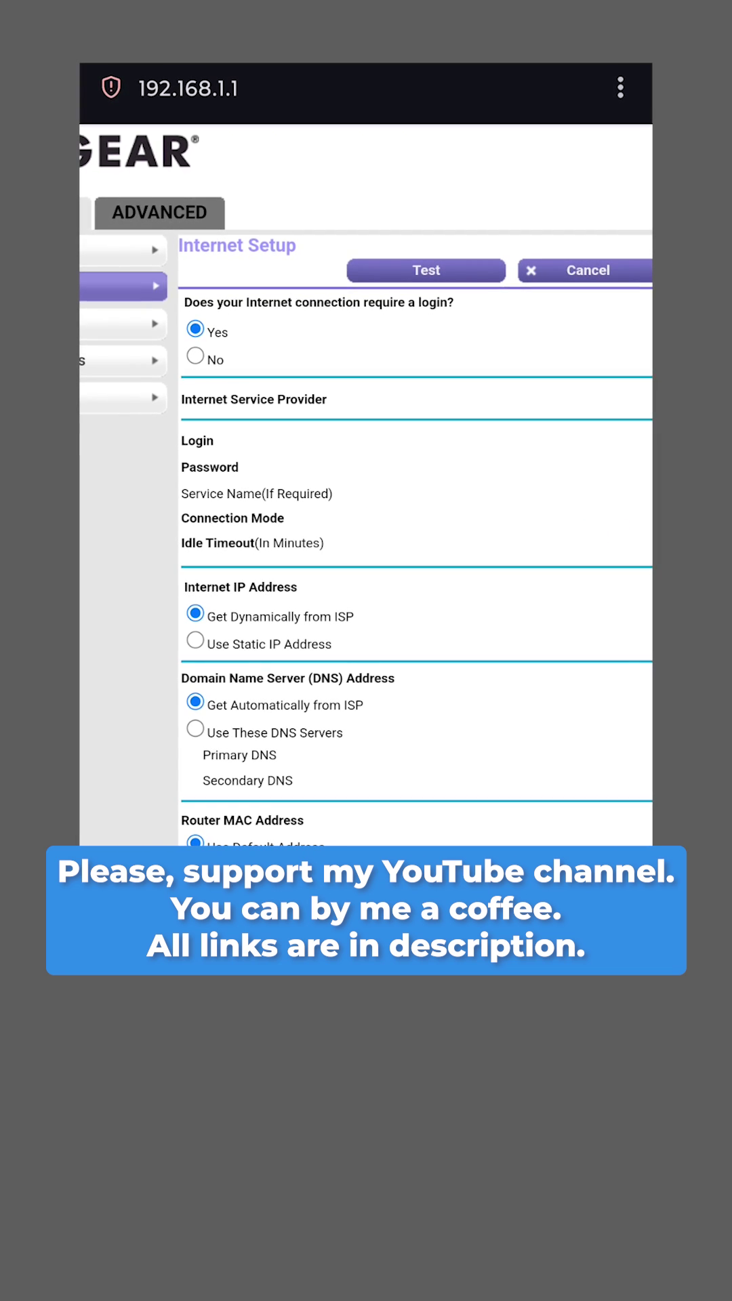
{"action": "left_click_drag", "start_coordinate": [508, 559], "coordinate": [153, 559]}
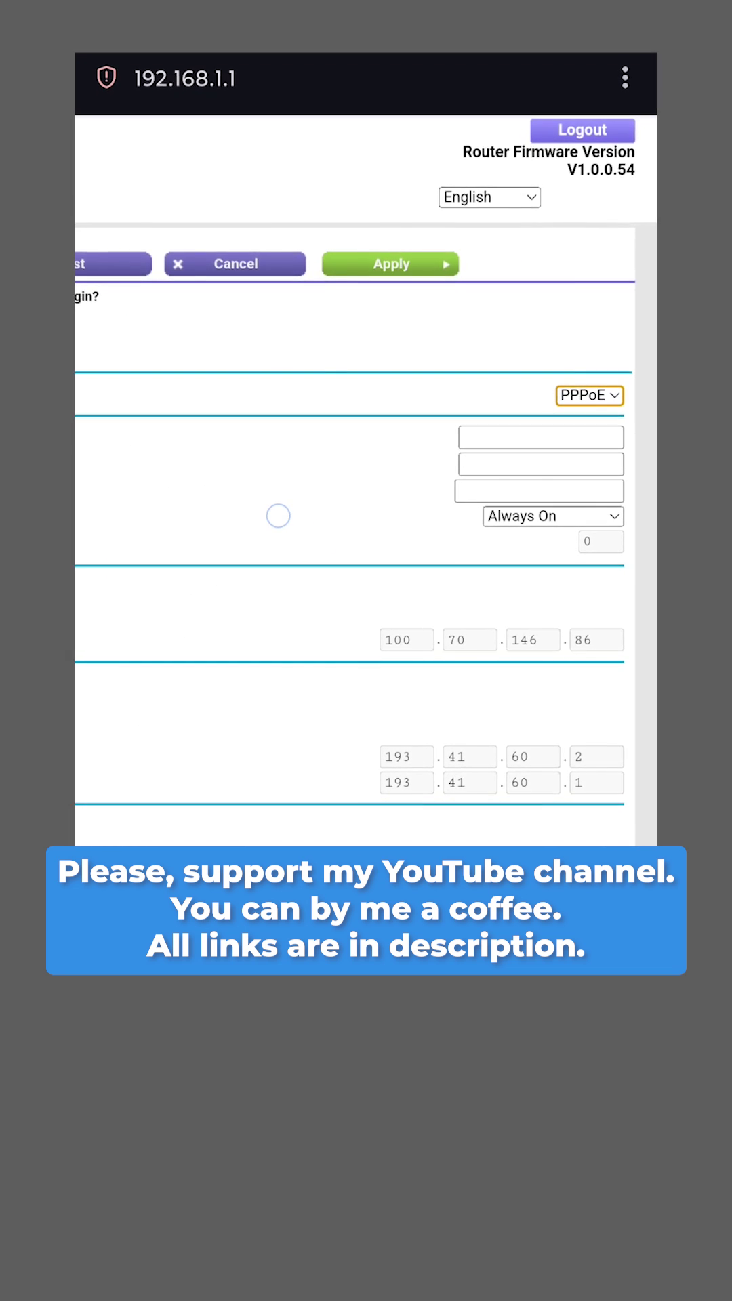
{"action": "left_click_drag", "start_coordinate": [204, 559], "coordinate": [559, 560]}
{"action": "left_click_drag", "start_coordinate": [508, 559], "coordinate": [356, 559]}
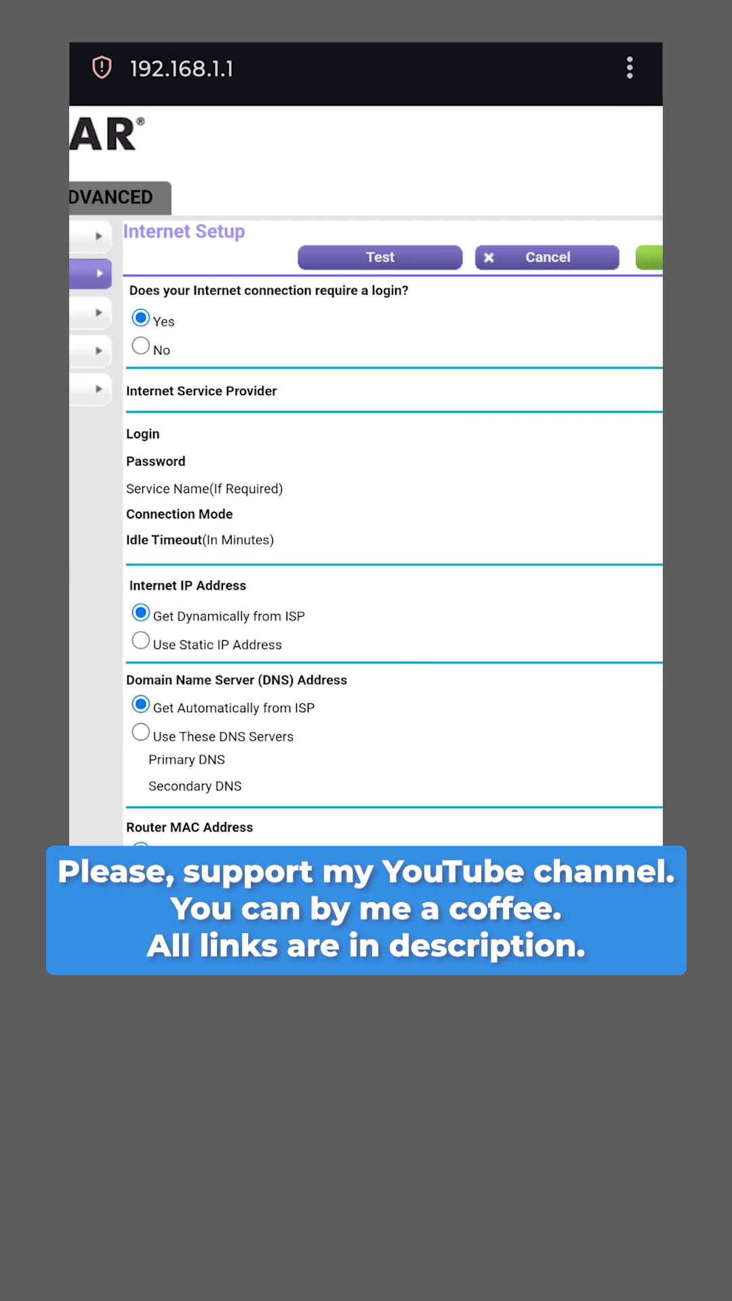